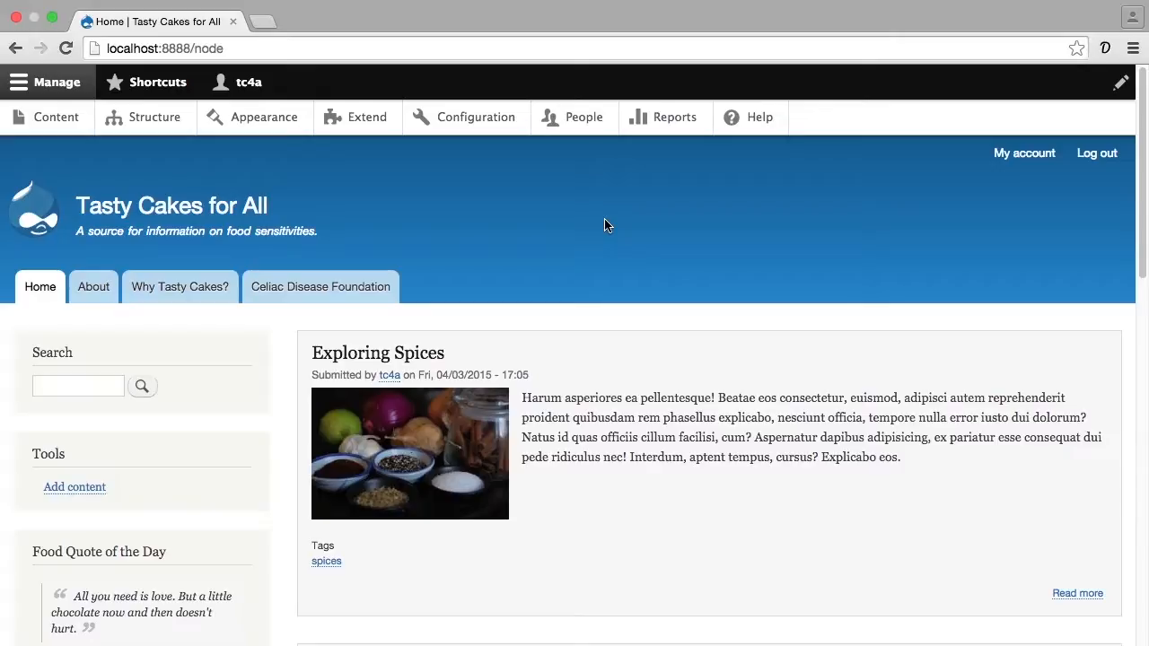
- Start a new menu in the site structure and title it External Resources
{"action": "left_click", "coordinate": [159, 126]}
{"action": "scroll", "coordinate": [192, 202], "scroll_direction": "down", "scroll_amount": 2}
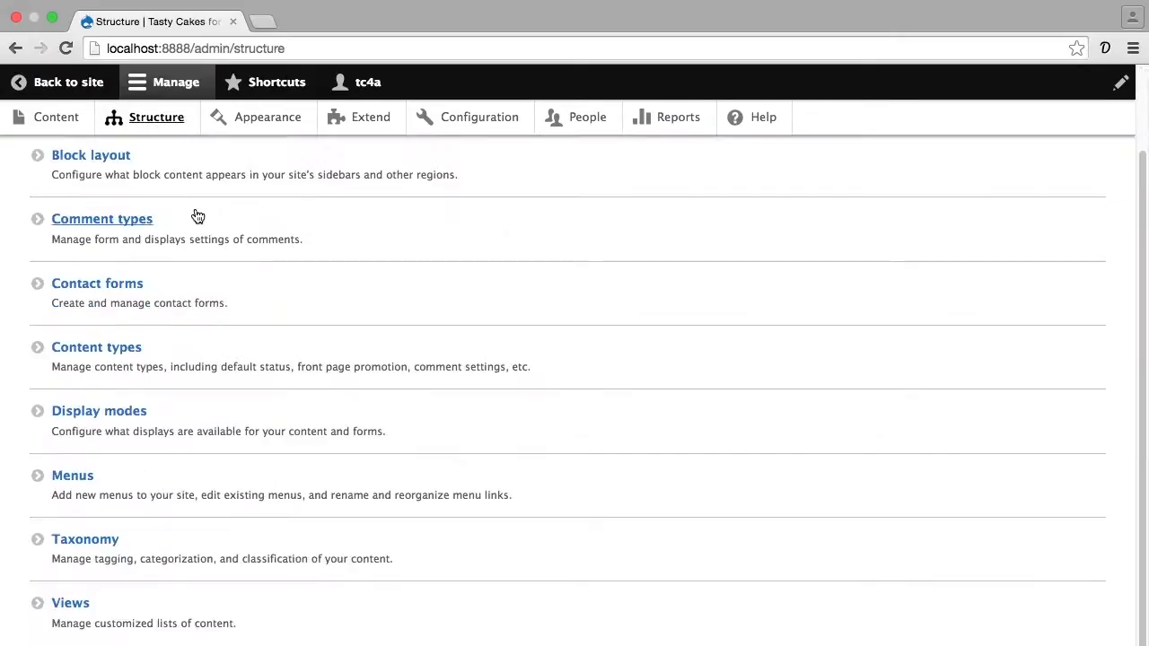
{"action": "left_click", "coordinate": [85, 477]}
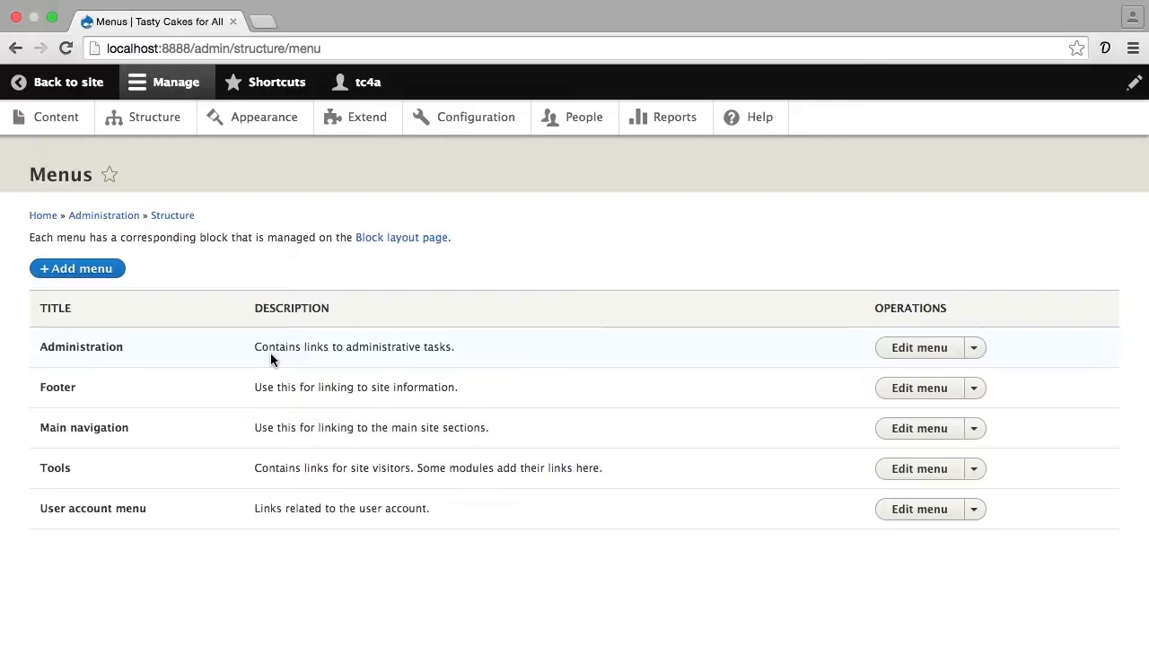
{"action": "left_click", "coordinate": [107, 271]}
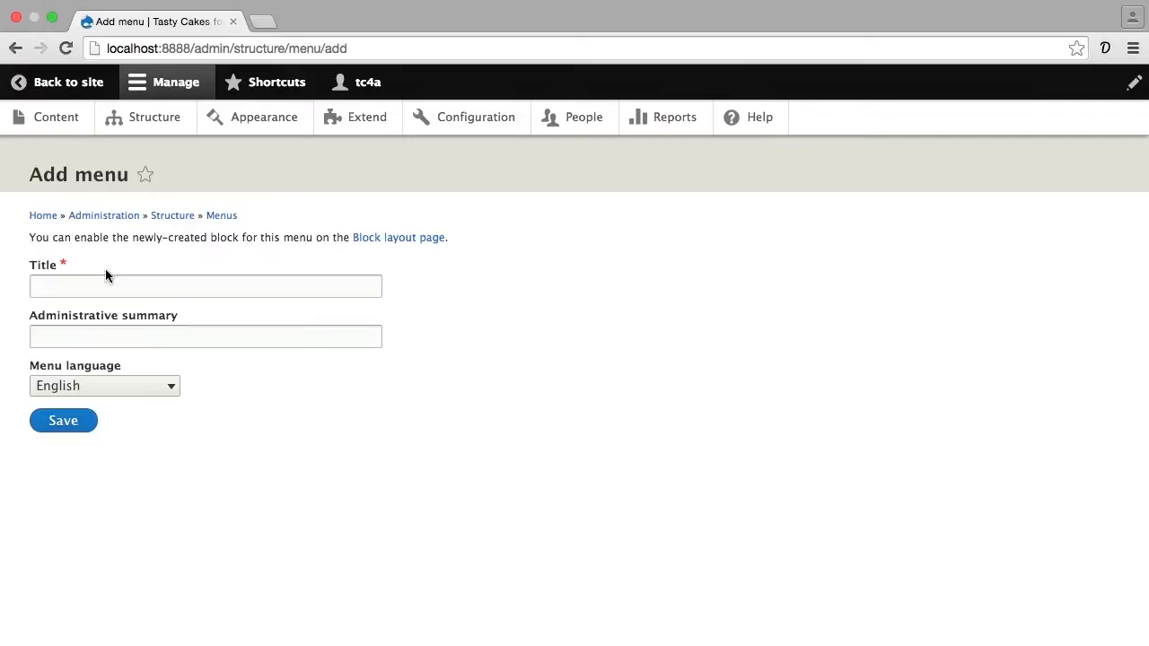
{"action": "left_click", "coordinate": [106, 280]}
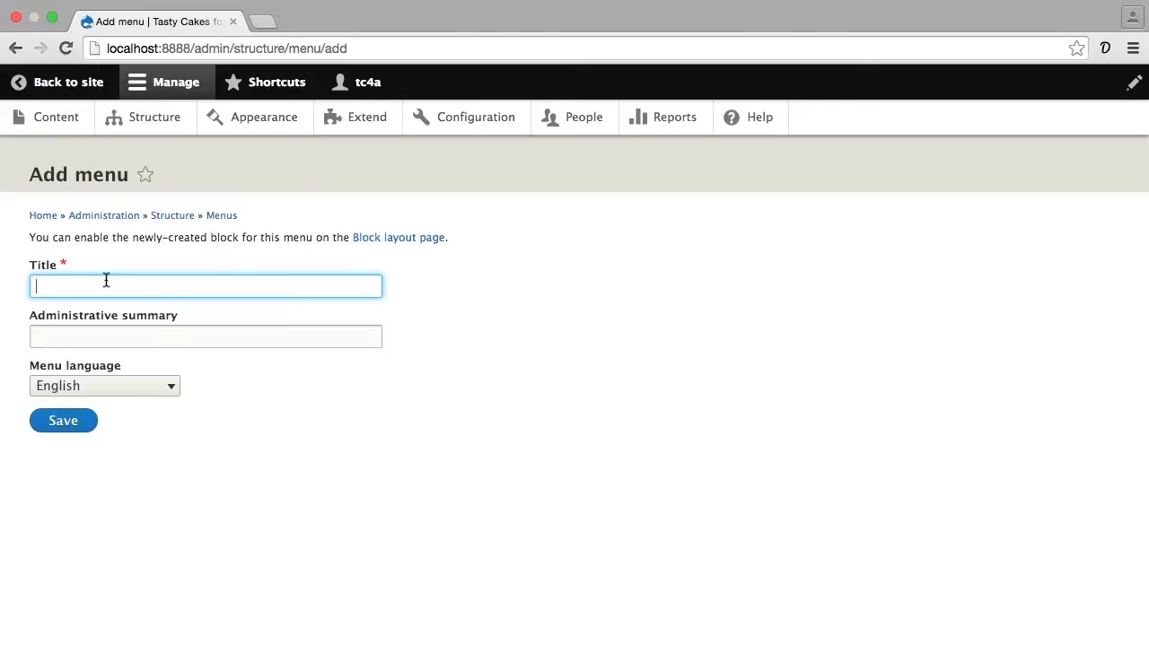
{"action": "type", "text": "External Resources"}
{"action": "key", "text": "Tab"}
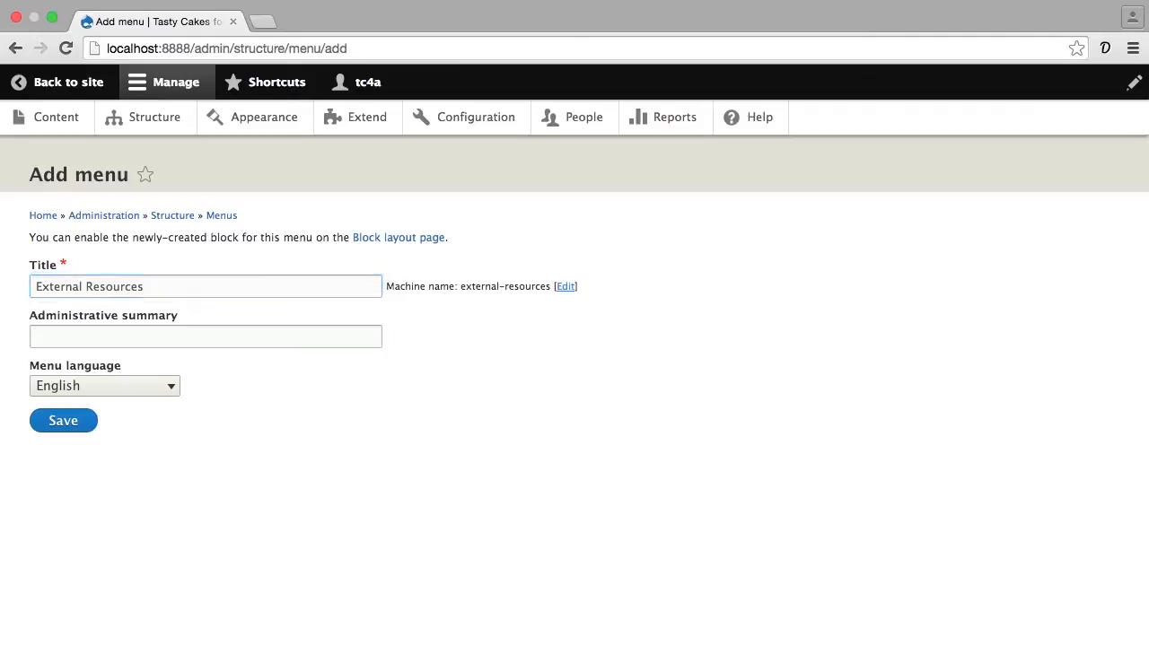
- Enter "A list of links to other blogs about food sensitivities" as the menu's administrative summary
{"action": "left_click", "coordinate": [142, 329]}
{"action": "type", "text": "A list of links"}
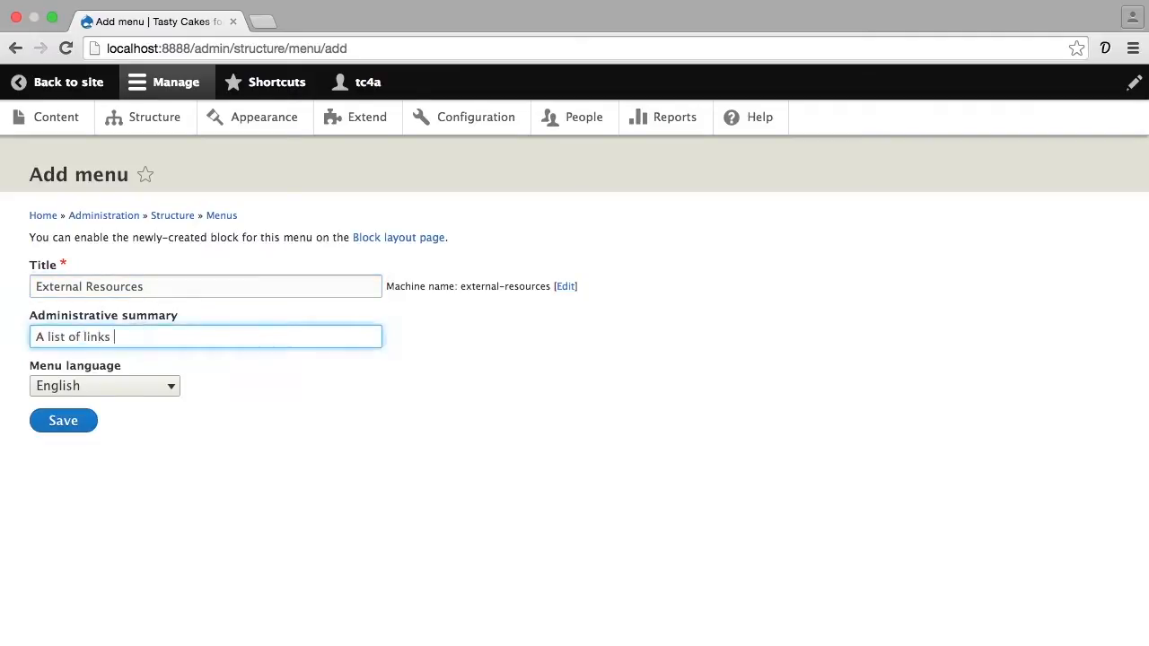
{"action": "type", "text": " to other blogs about food sensitivities"}
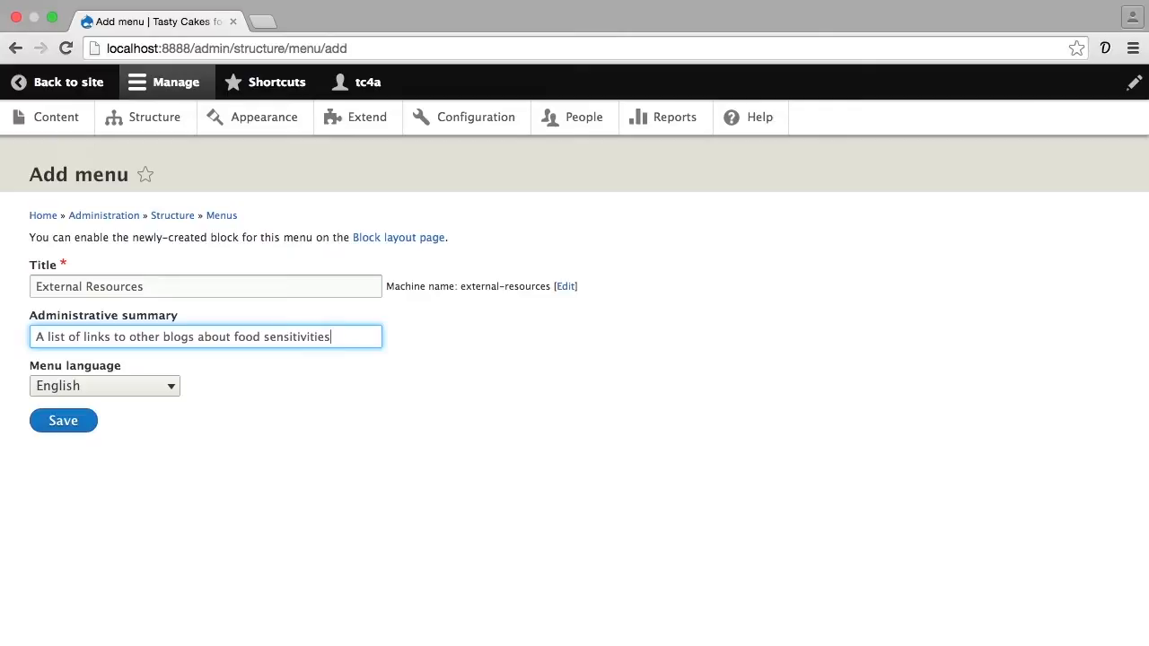
- Keep English as the menu language and save the External Resources menu
{"action": "triple_click", "coordinate": [169, 287]}
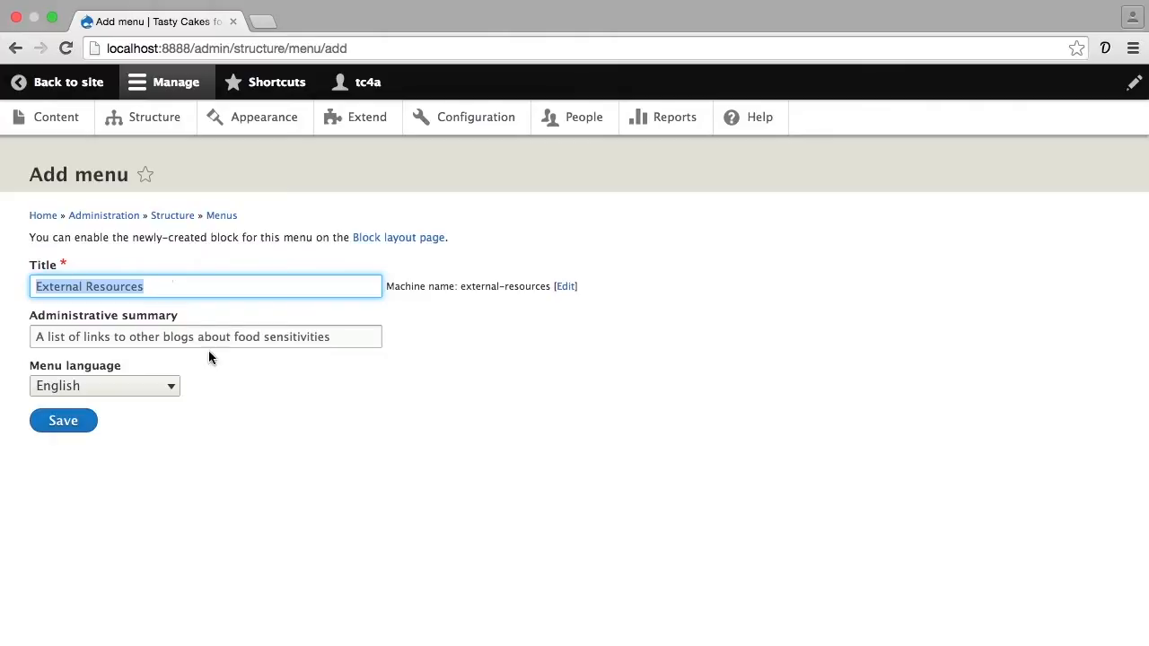
{"action": "left_click", "coordinate": [178, 393]}
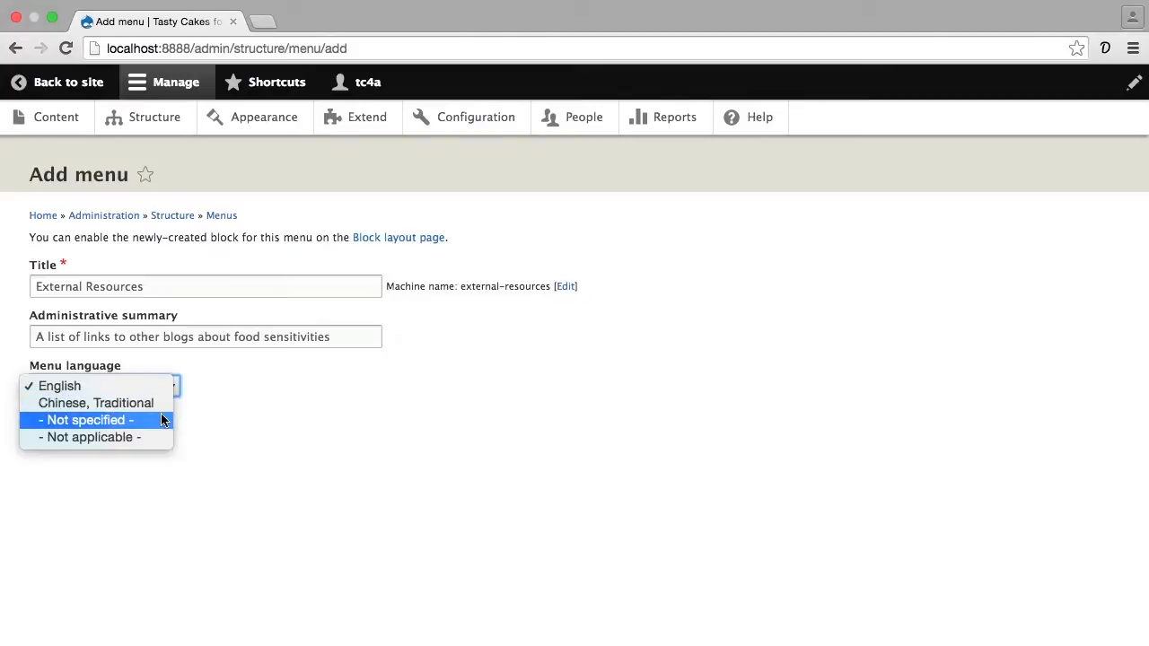
{"action": "left_click", "coordinate": [198, 422]}
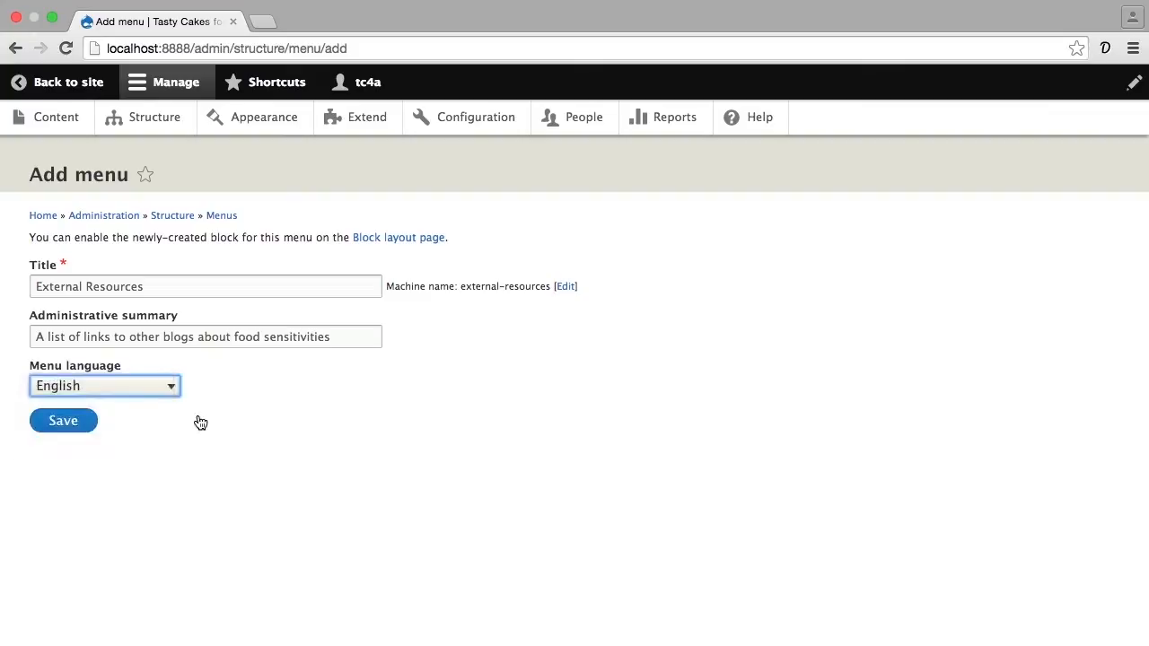
{"action": "left_click", "coordinate": [98, 422]}
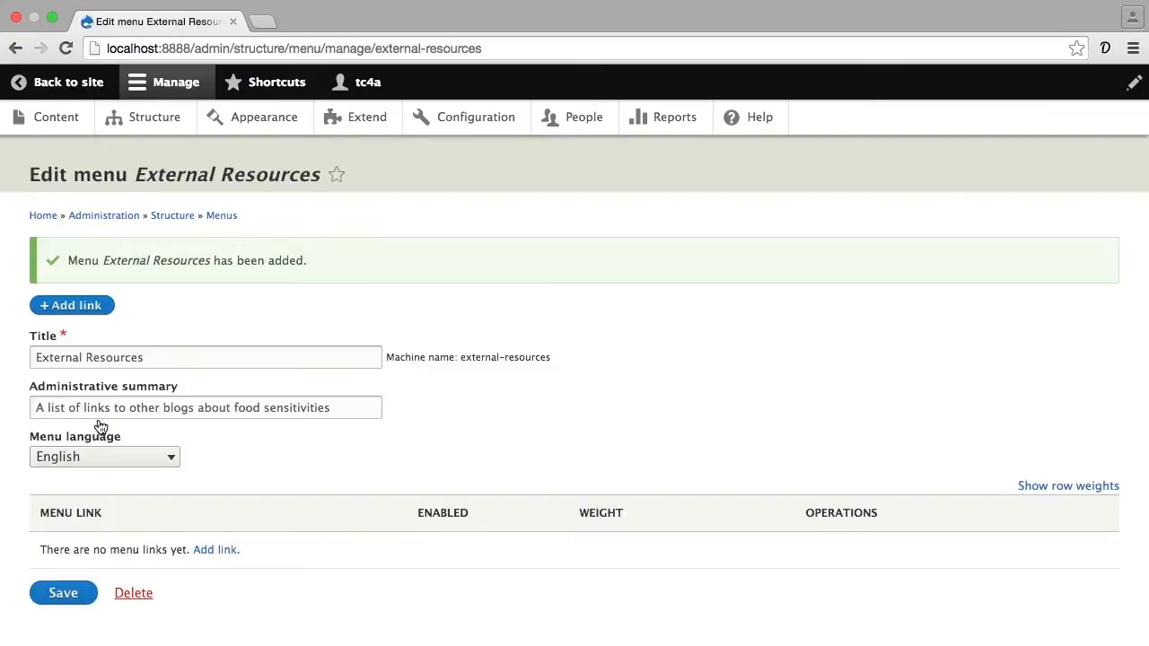
{"action": "left_click", "coordinate": [216, 549]}
{"action": "left_click", "coordinate": [177, 270]}
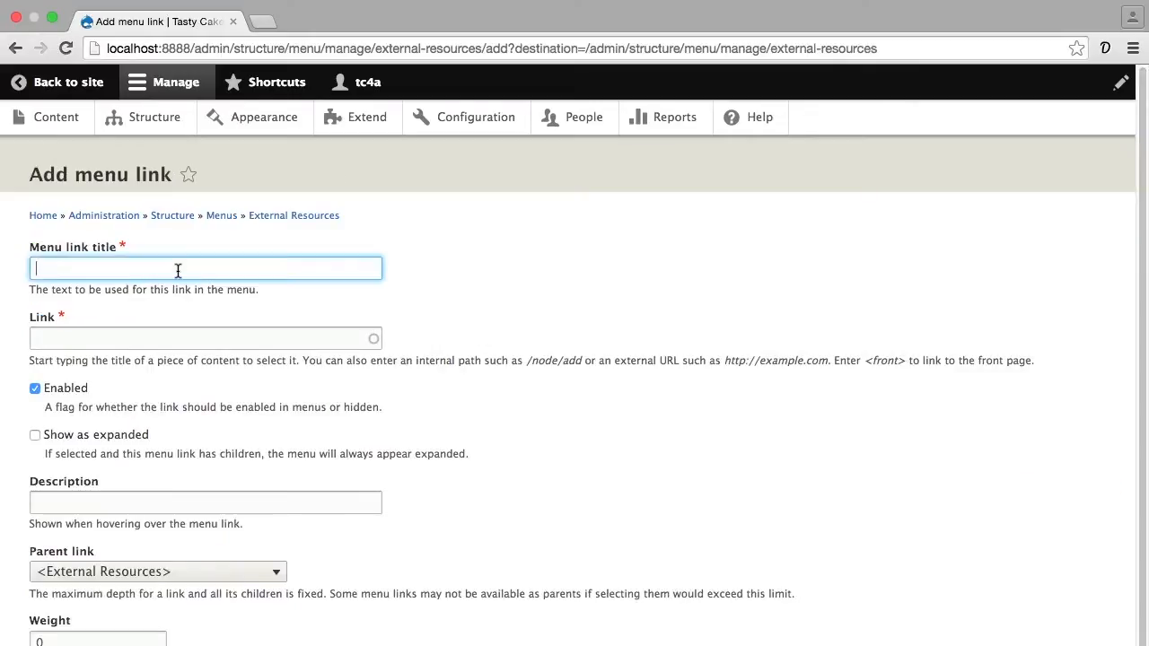
{"action": "type", "text": "Elana's Pantry"}
{"action": "key", "text": "Tab"}
{"action": "type", "text": "http://elanaspantry.com"}
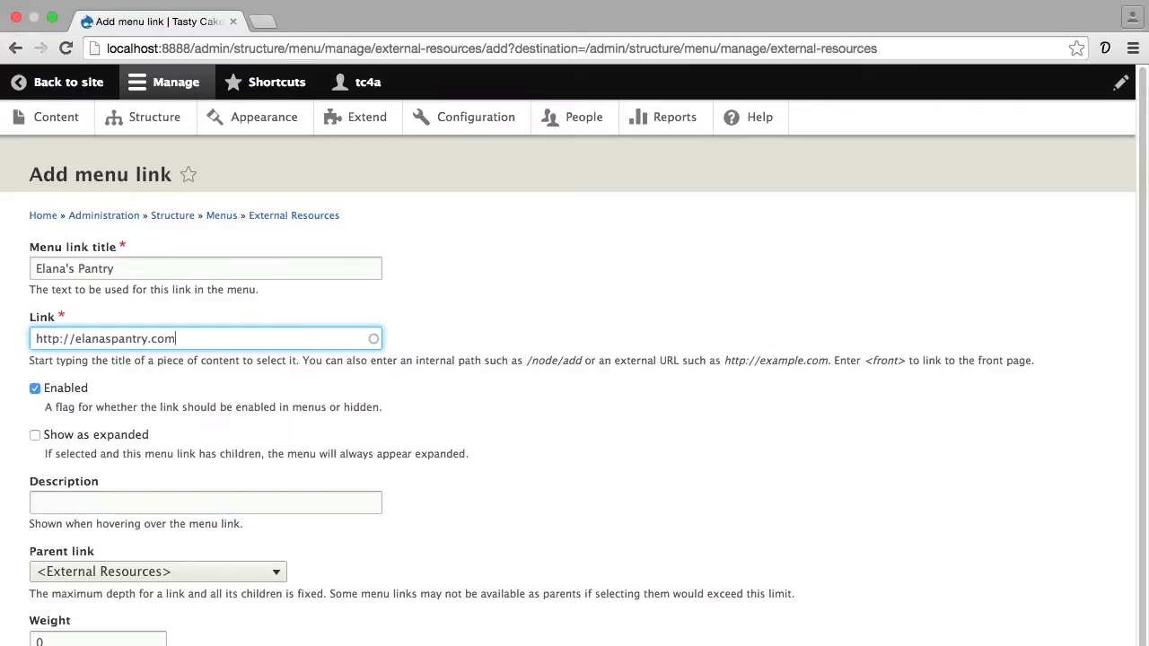
{"action": "scroll", "coordinate": [180, 296], "scroll_direction": "down", "scroll_amount": 2}
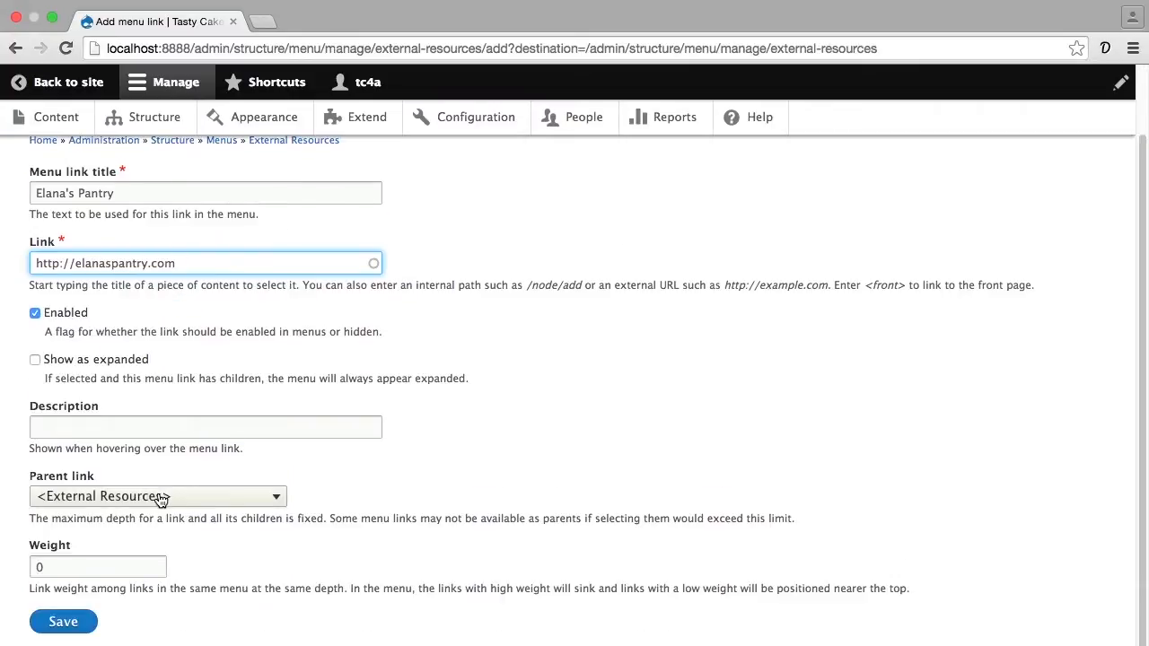
{"action": "left_click", "coordinate": [76, 622]}
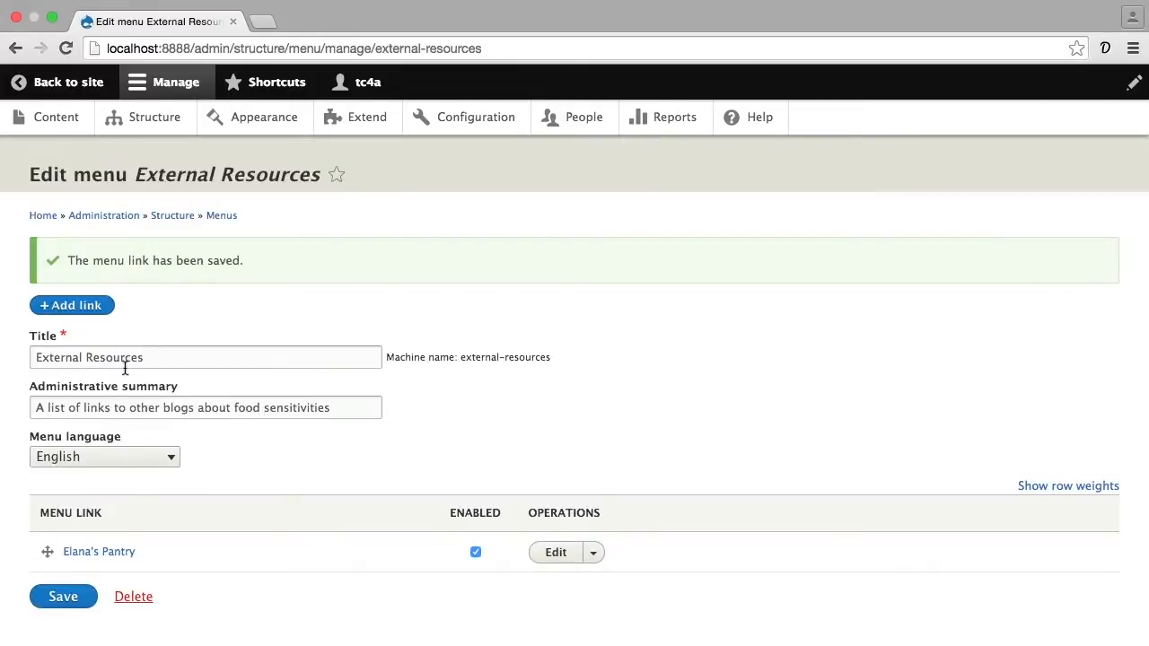
{"action": "left_click", "coordinate": [141, 269]}
{"action": "type", "text": "Gluten Free Girl"}
{"action": "key", "text": "Tab"}
{"action": "type", "text": "http://glutenfreegirl.com"}
{"action": "scroll", "coordinate": [172, 319], "scroll_direction": "down", "scroll_amount": 2}
- Add a Gluten Free Goddess link with that blog's URL to the External Resources menu and save it
{"action": "left_click", "coordinate": [144, 268]}
{"action": "type", "text": "Gluten Free Goddess"}
{"action": "key", "text": "Tab"}
{"action": "type", "text": "http://glutenfreegoddess.bl"}
{"action": "left_click", "coordinate": [67, 622]}
{"action": "left_click", "coordinate": [147, 267]}
{"action": "type", "text": "Gluten Free on a Shoestring"}
{"action": "scroll", "coordinate": [144, 327], "scroll_direction": "down", "scroll_amount": 2}
{"action": "key", "text": "Tab"}
{"action": "type", "text": "http://glutenfreeonashoestring.com"}
{"action": "left_click", "coordinate": [67, 622]}
{"action": "left_click", "coordinate": [72, 305]}
{"action": "type", "text": "Rain's Musings on Gluten Free Cooking"}
{"action": "key", "text": "Tab"}
{"action": "type", "text": "http://rainbreaw.com/"}
{"action": "left_click", "coordinate": [67, 622]}
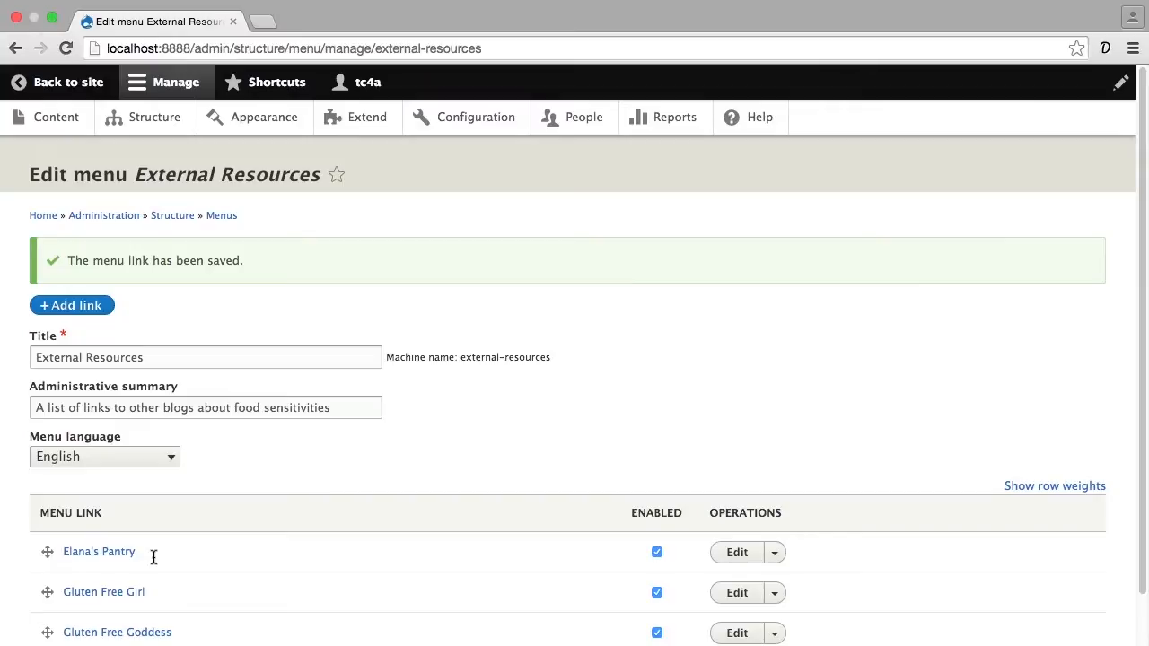
- Move the Rain's Musings on Gluten Free Cooking link above Elana's Pantry and save the menu
{"action": "scroll", "coordinate": [154, 557], "scroll_direction": "down", "scroll_amount": 5}
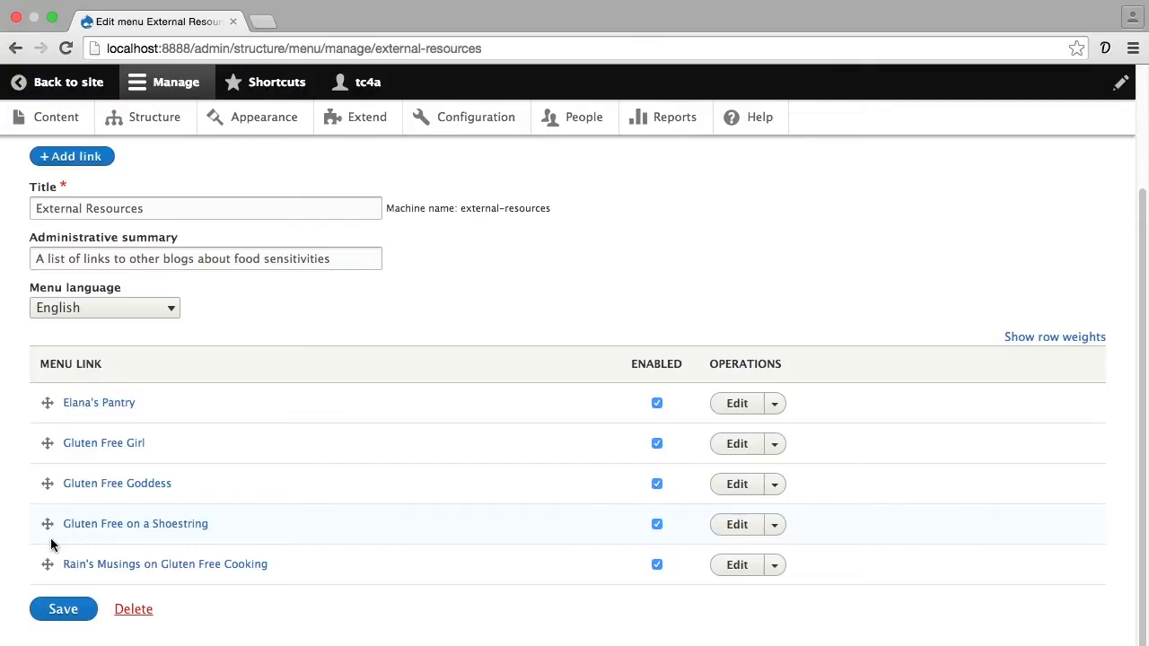
{"action": "left_click_drag", "start_coordinate": [46, 565], "coordinate": [48, 431]}
{"action": "scroll", "coordinate": [88, 540], "scroll_direction": "down", "scroll_amount": 1}
{"action": "left_click", "coordinate": [64, 620]}
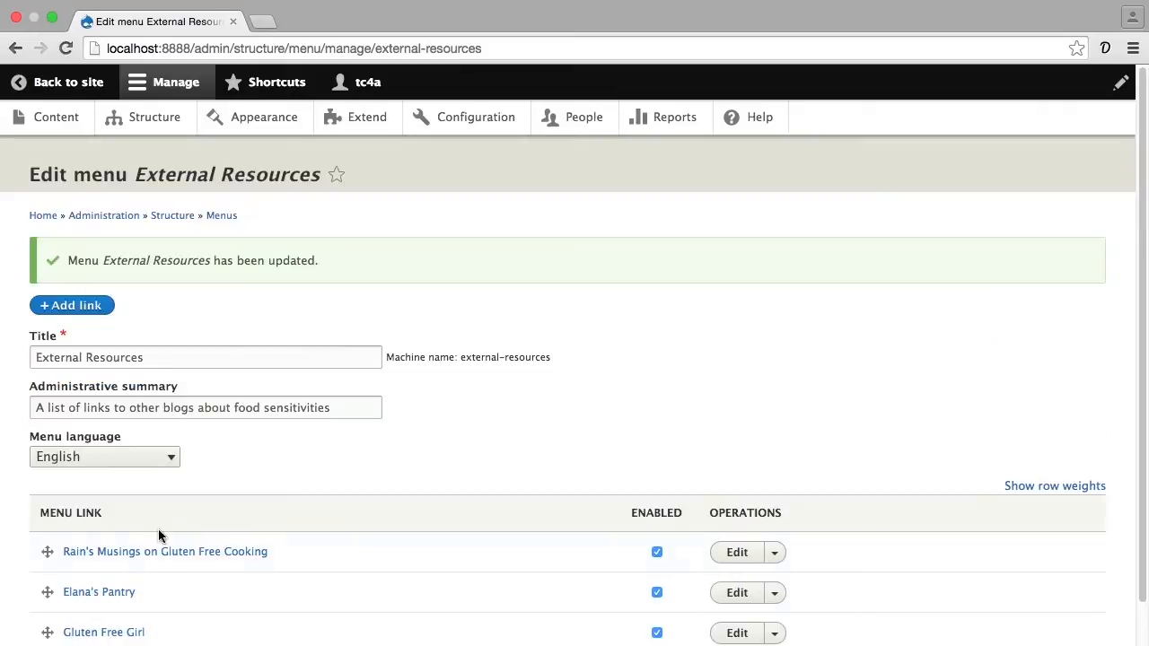
- Return to the list of menus and show the available operations for External Resources
{"action": "left_click", "coordinate": [209, 216]}
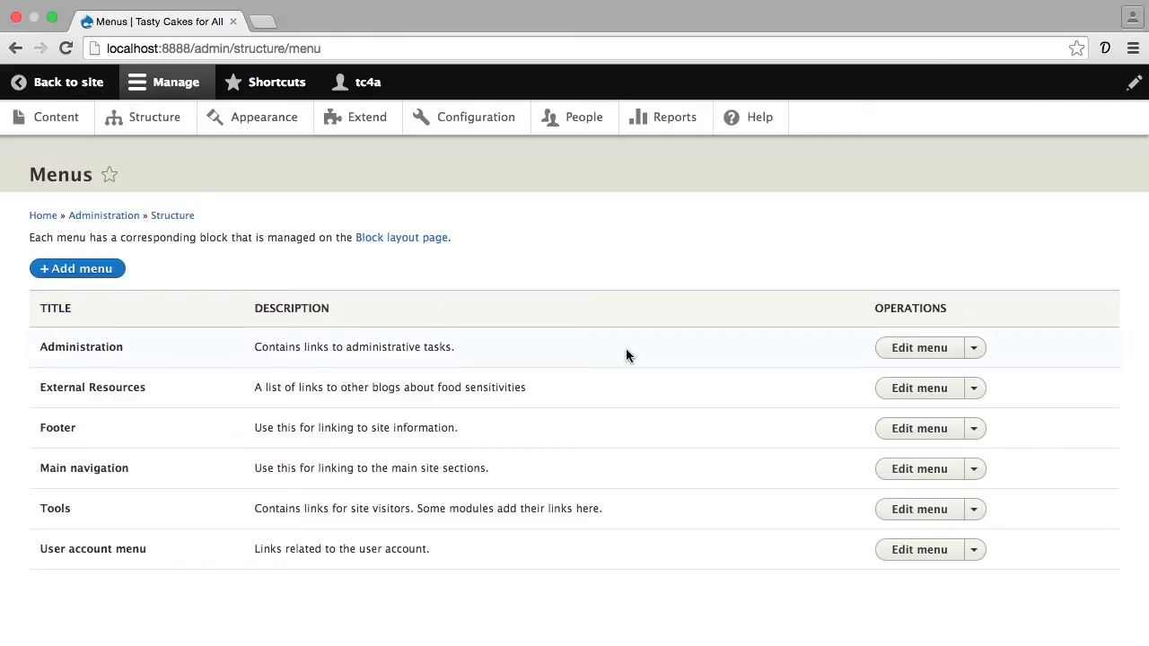
{"action": "left_click", "coordinate": [974, 388]}
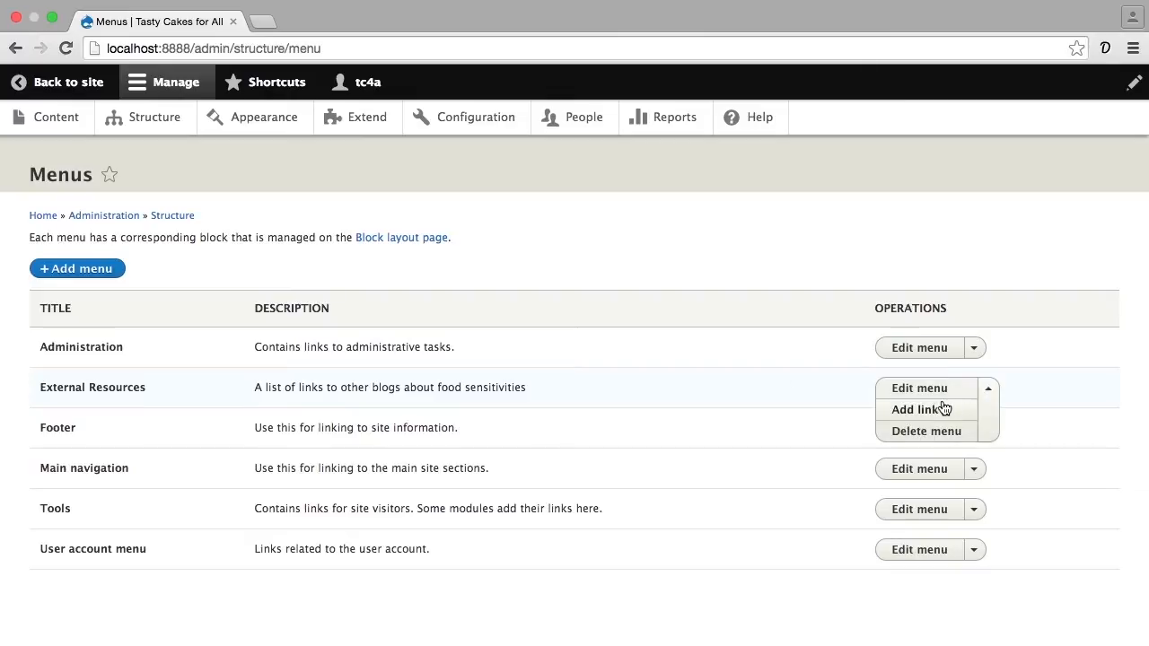